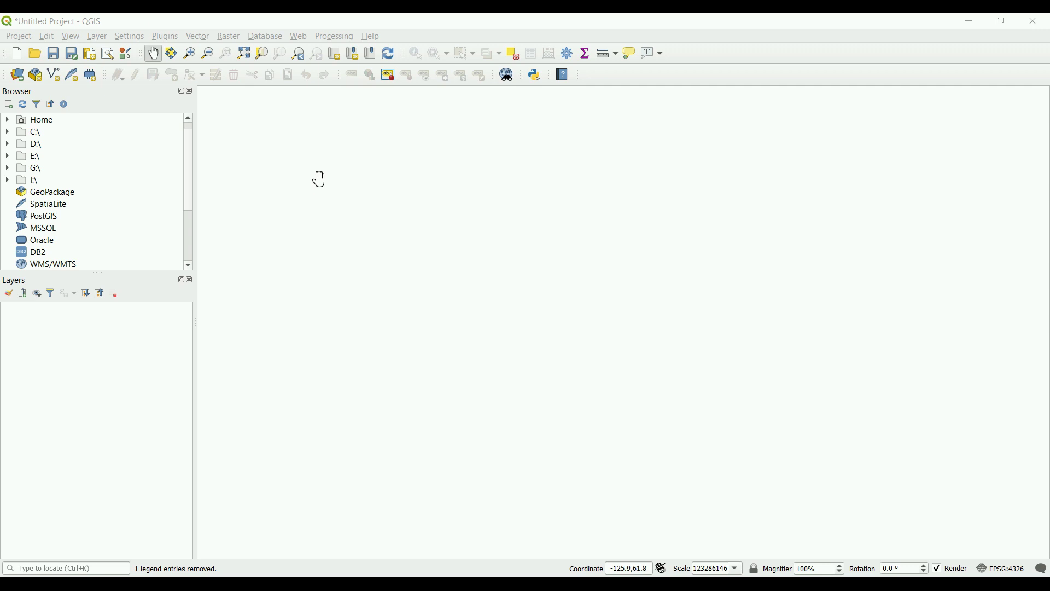
View the QGIS version details from the Help menu, then close them.
left_click(378, 22)
left_click(375, 38)
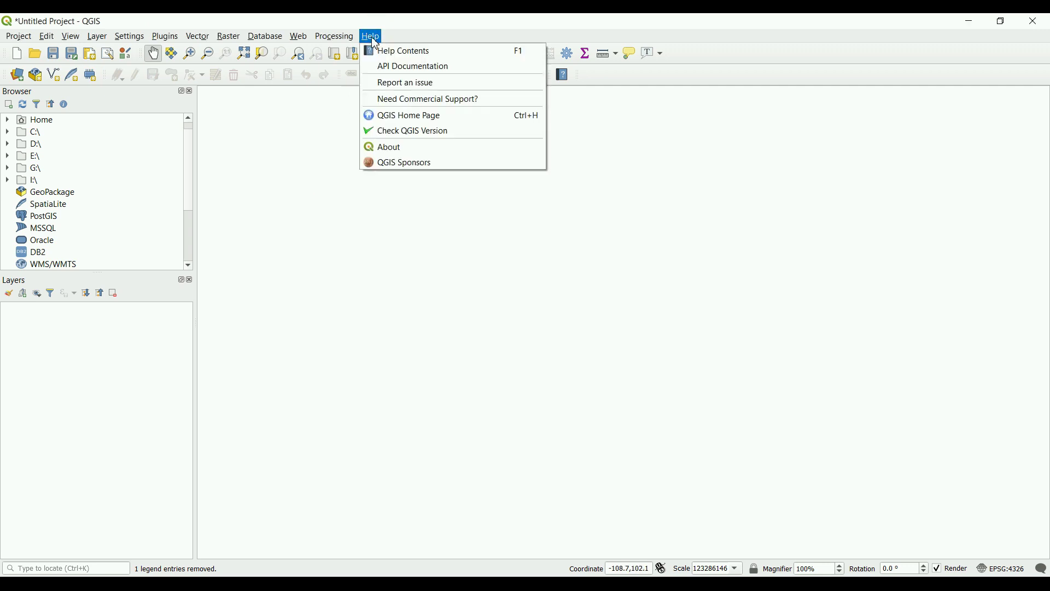
left_click(389, 147)
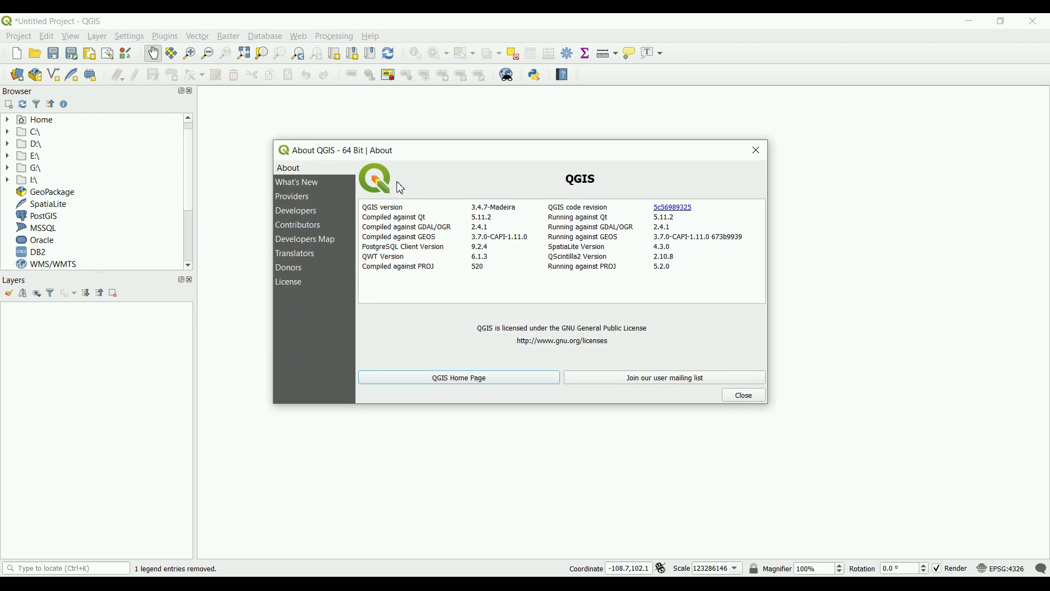
left_click(758, 151)
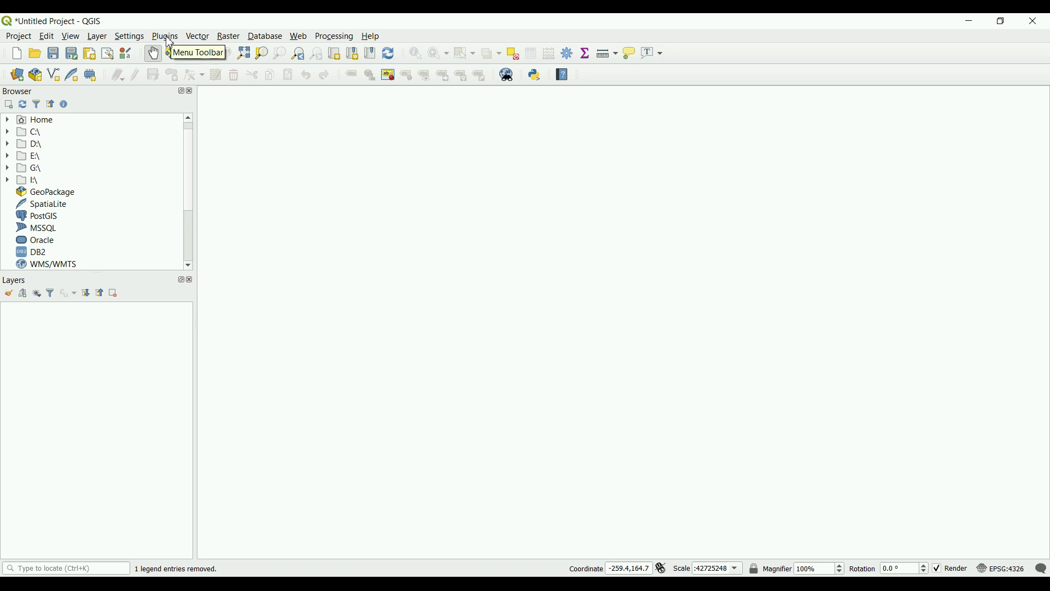
In Settings > Options, override the system locale with American English as the interface language.
left_click(134, 37)
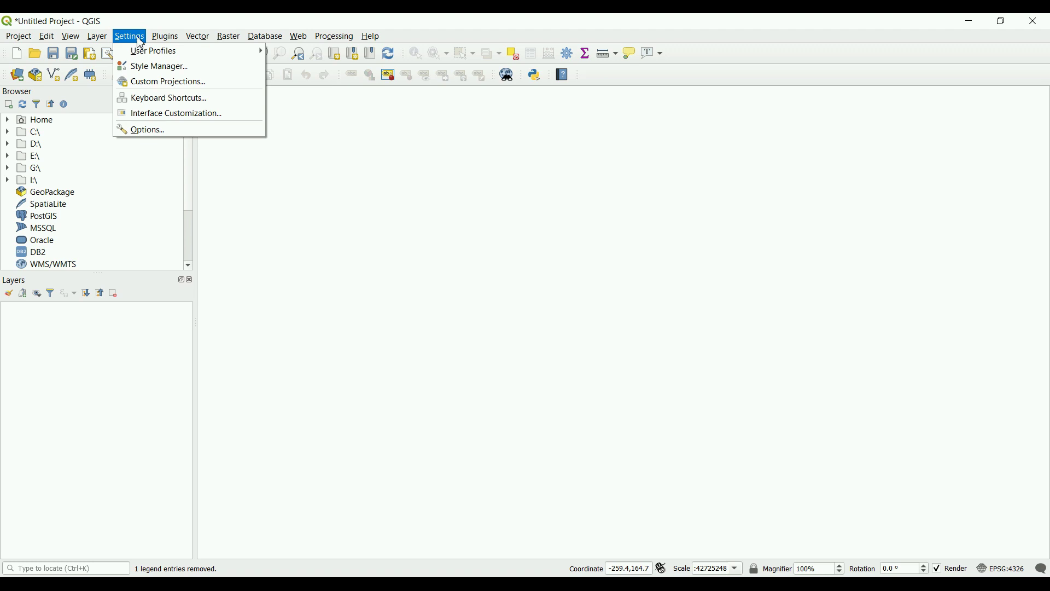
mouse_move(156, 44)
left_click(132, 39)
left_click(132, 38)
left_click(136, 132)
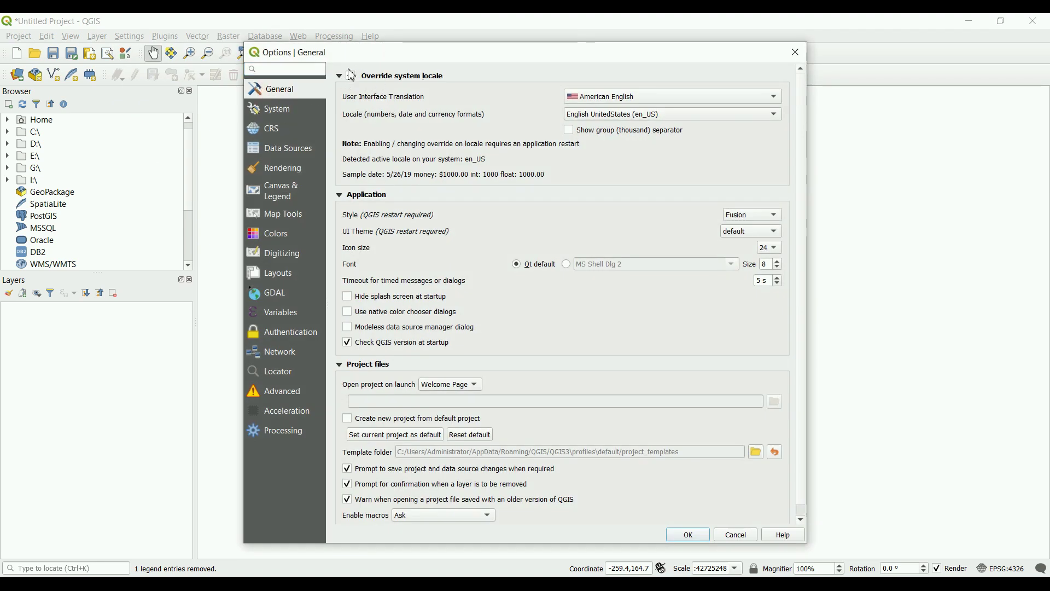
left_click(640, 99)
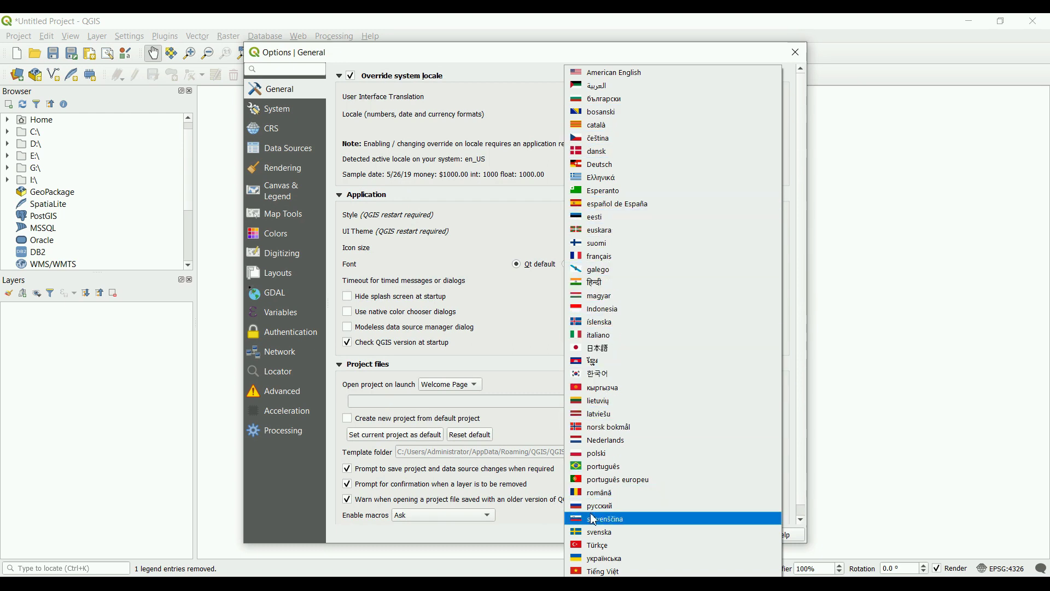
left_click(488, 61)
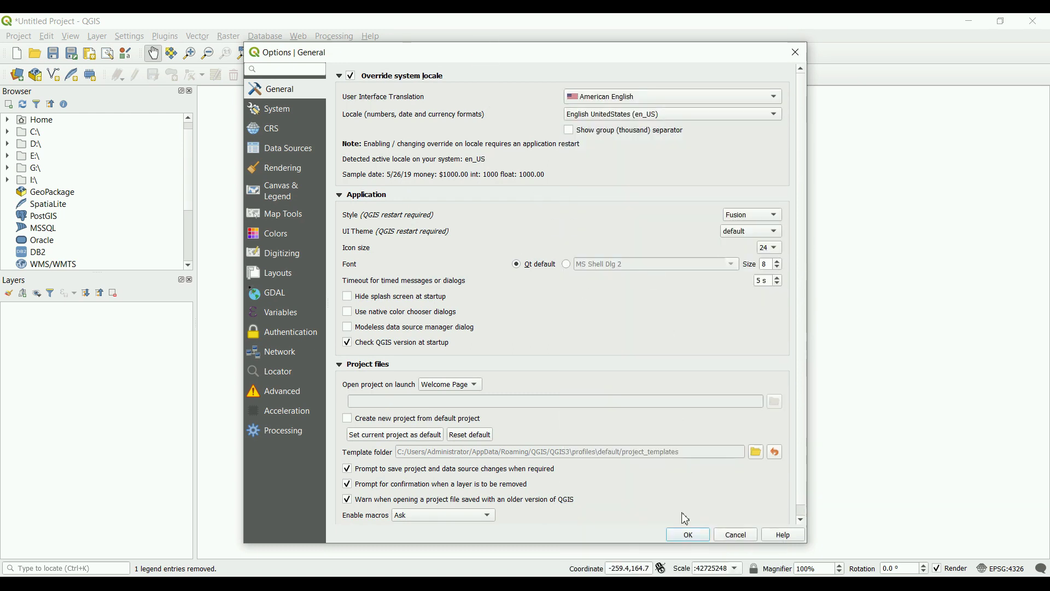
left_click(689, 535)
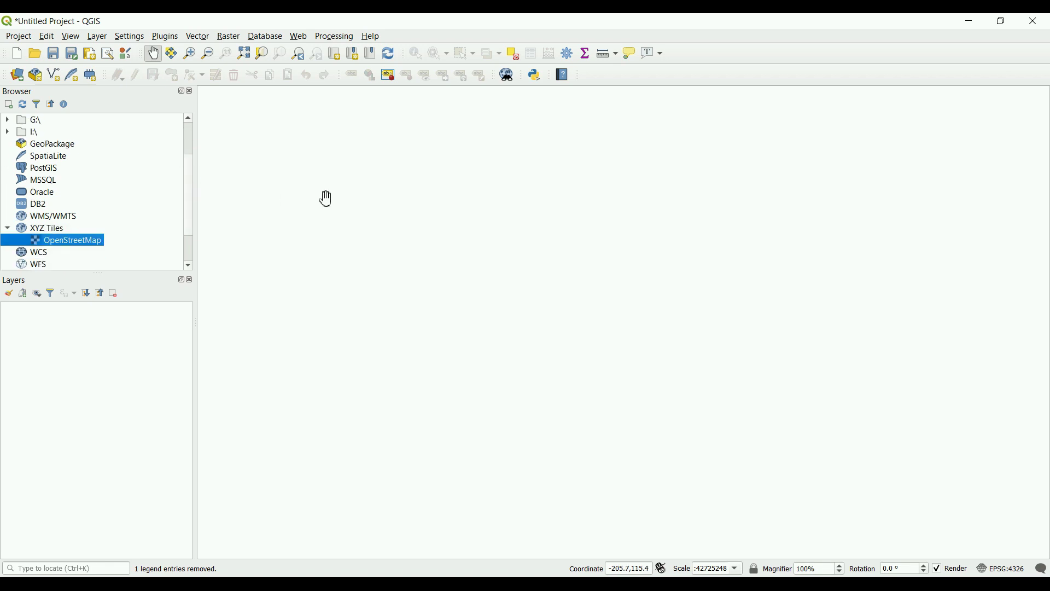
Enter 'world' in the status-bar Coordinate box to load the built-in World Map layer.
left_click(616, 572)
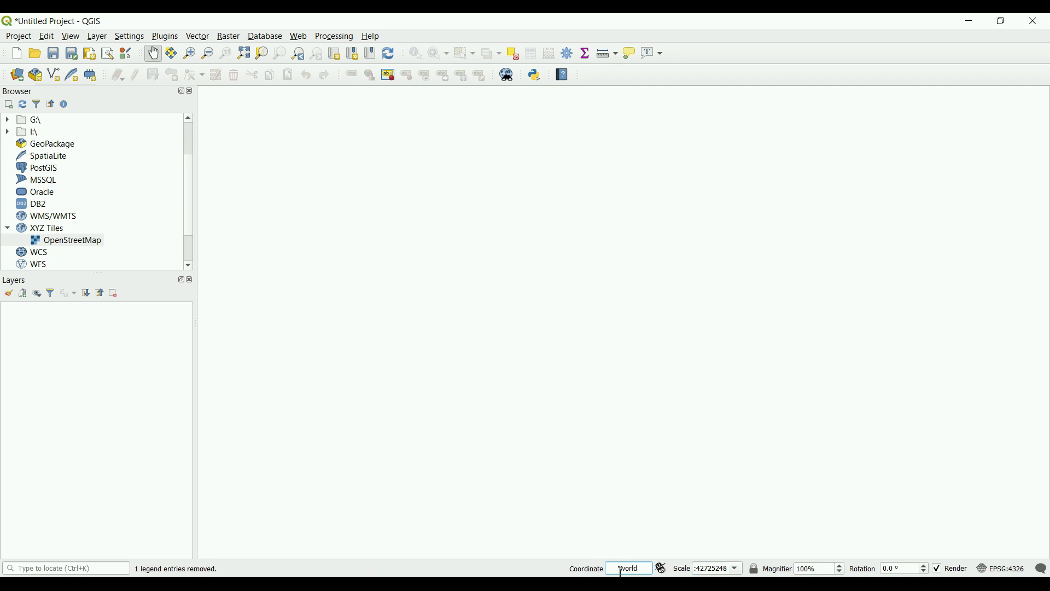
key("Return")
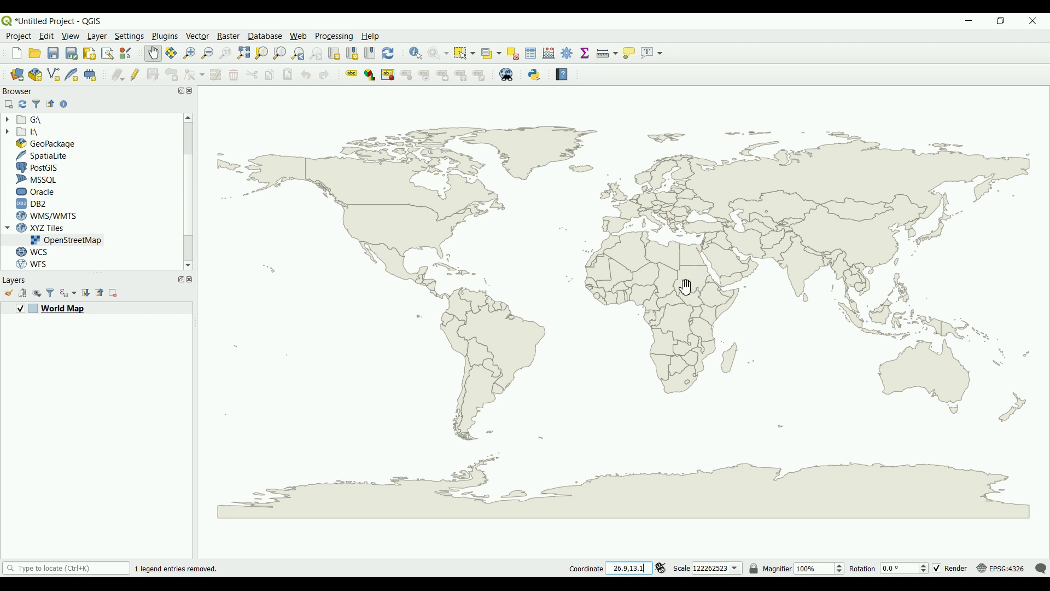
left_click_drag(695, 278, 596, 308)
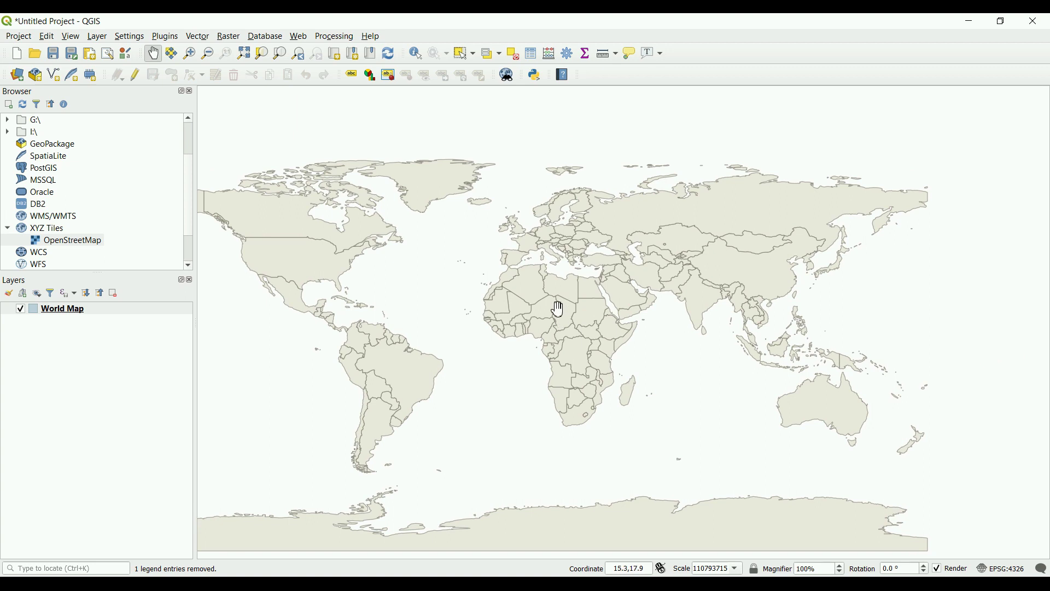
scroll(559, 309, "up", 3)
scroll(558, 309, "down", 3)
left_click_drag(553, 330, 577, 305)
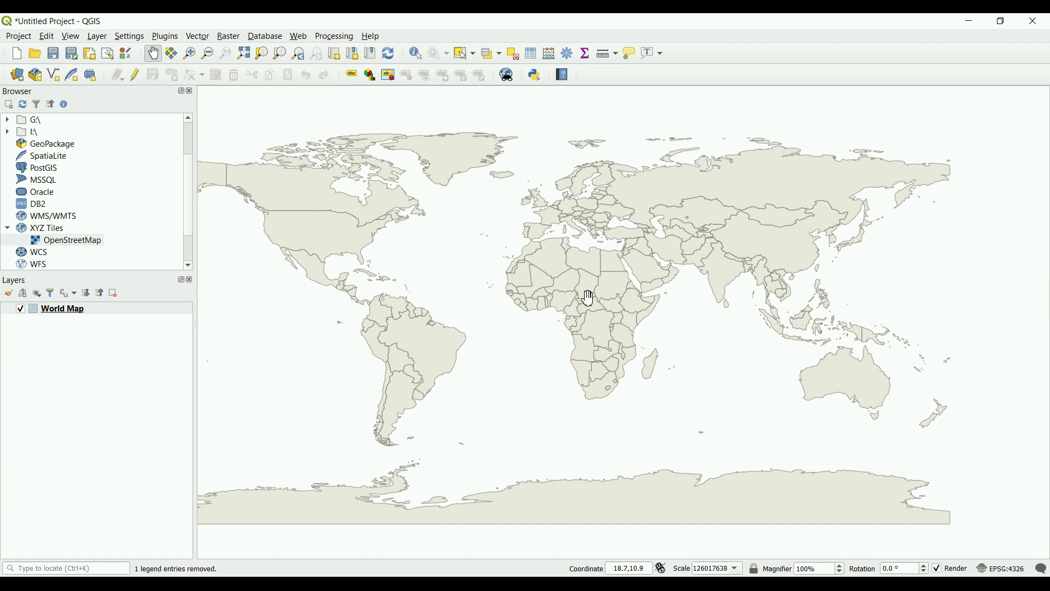
scroll(589, 299, "up", 2)
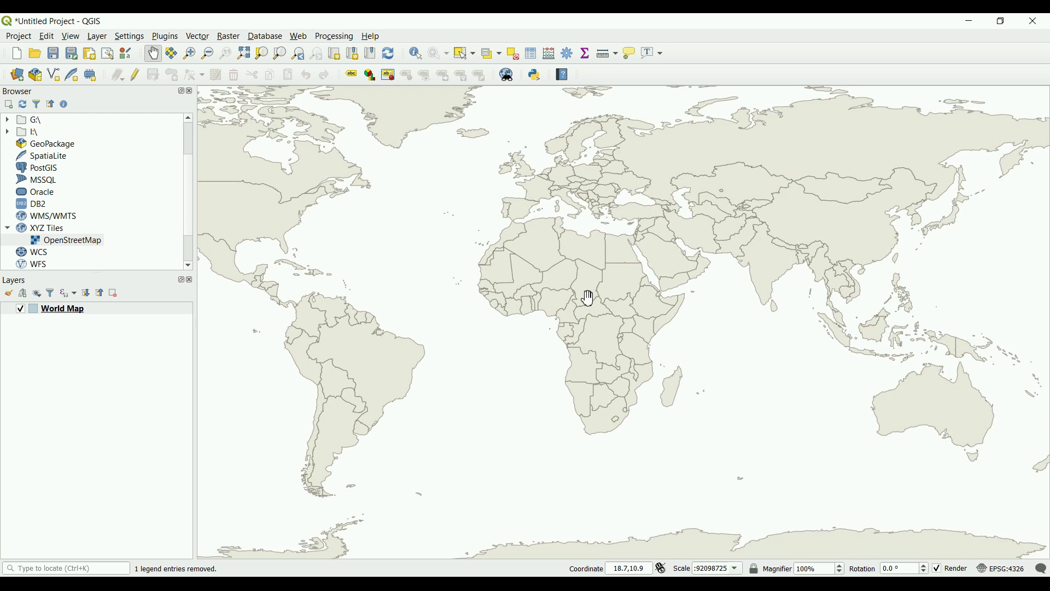
scroll(588, 298, "down", 2)
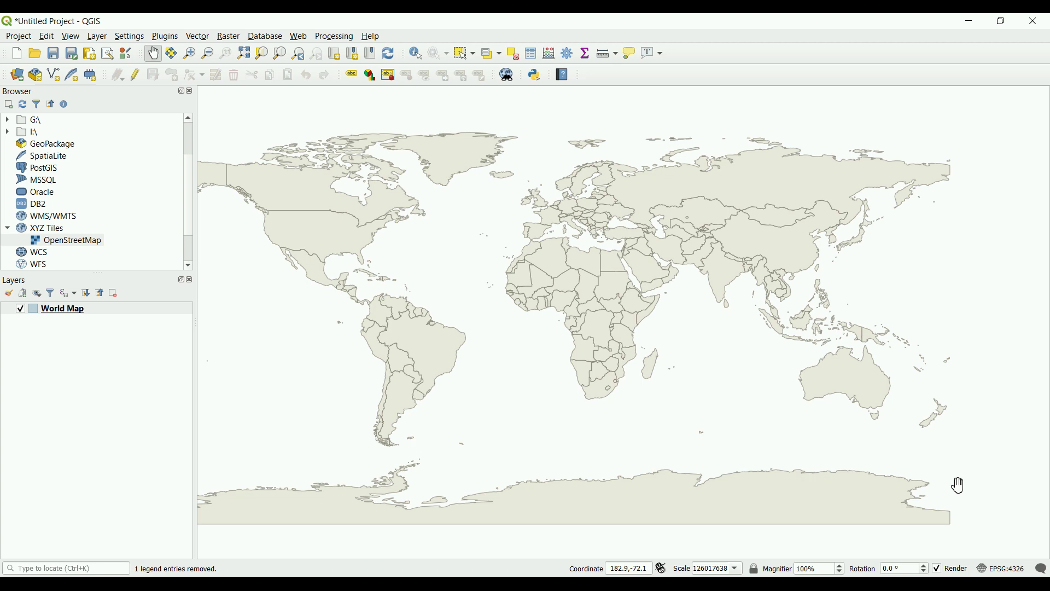
Open the project CRS settings, filter the list by 4326 for WGS 84, then clear the filter.
left_click(1002, 573)
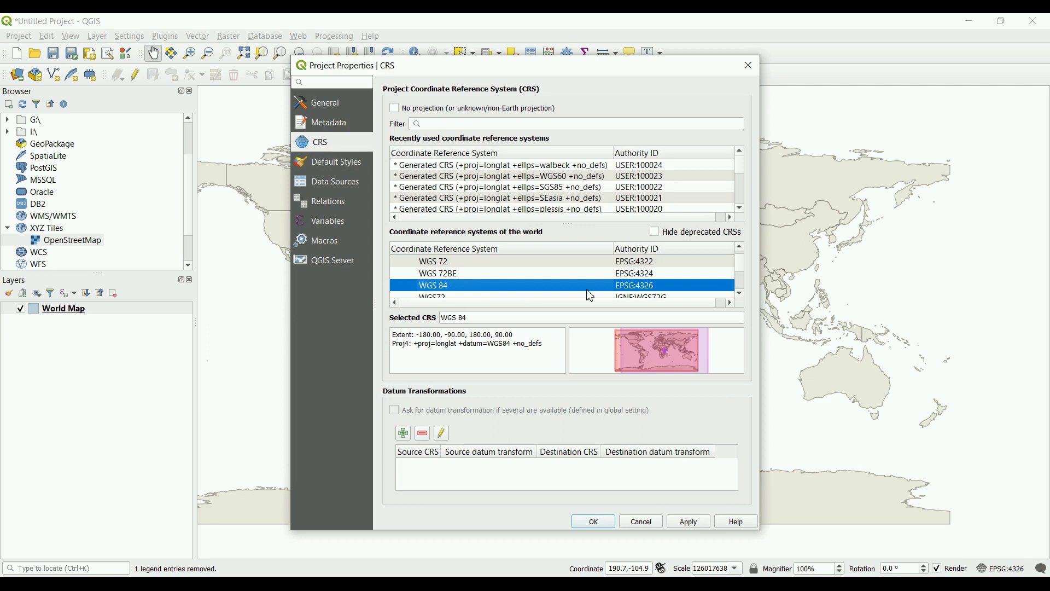
left_click(470, 124)
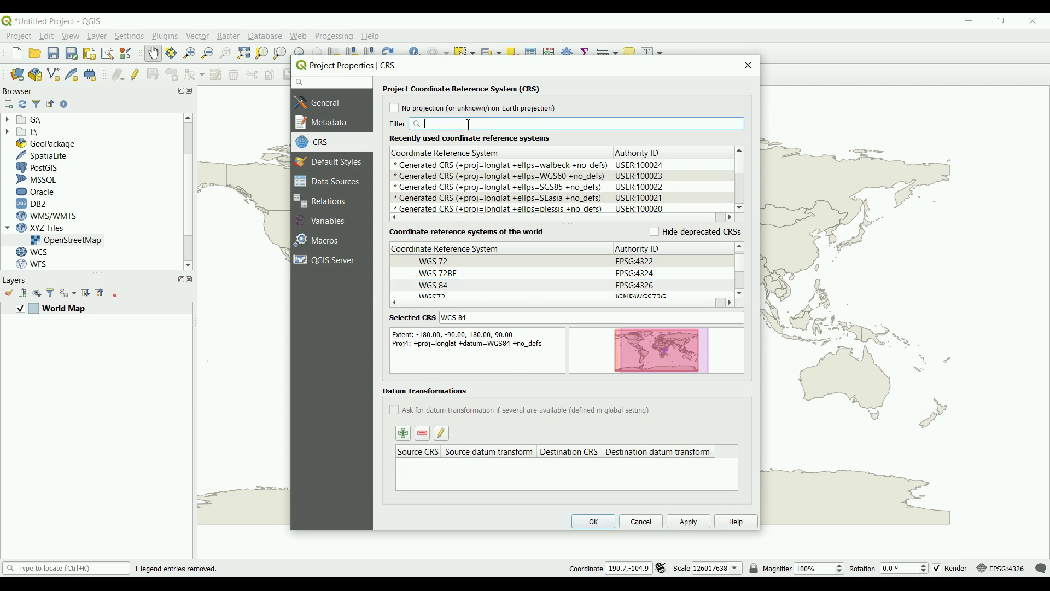
type("4326")
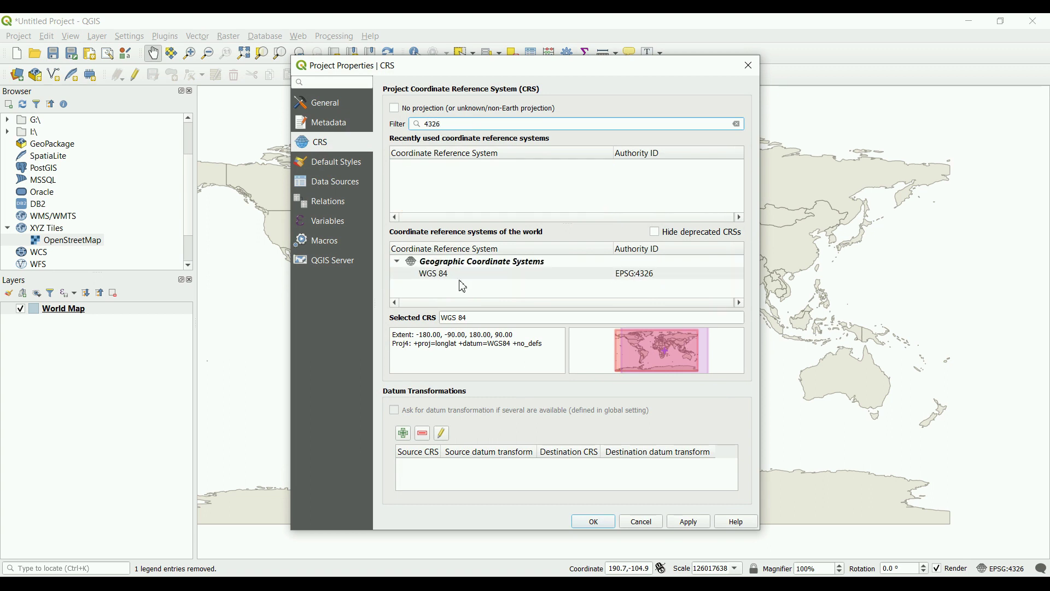
double_click(464, 125)
key("BackSpace")
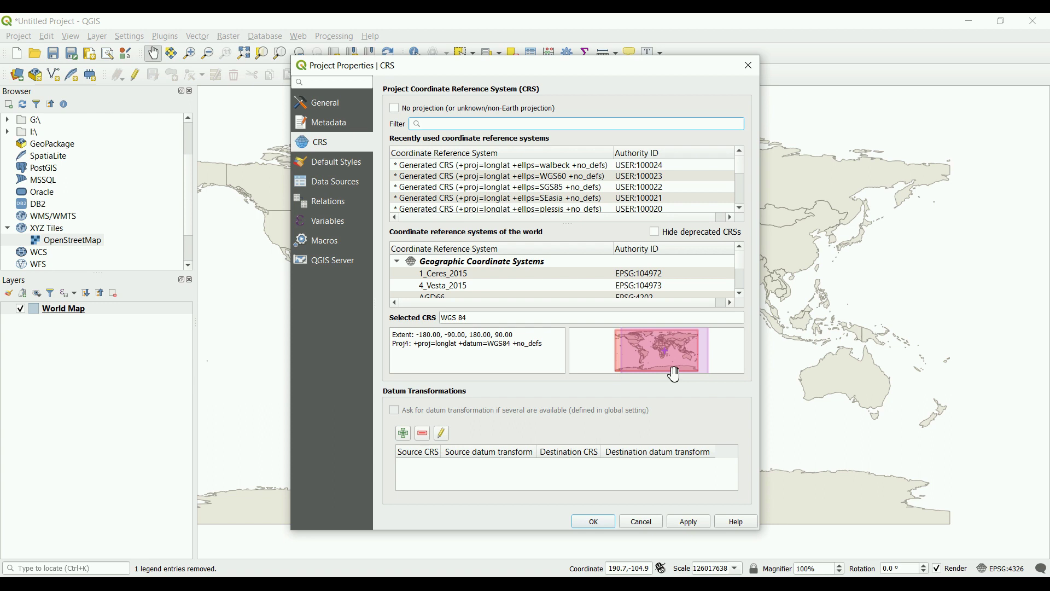
Filter the CRS list by 326 and preview WGS 84 UTM north zones 43N through 47N.
type("326")
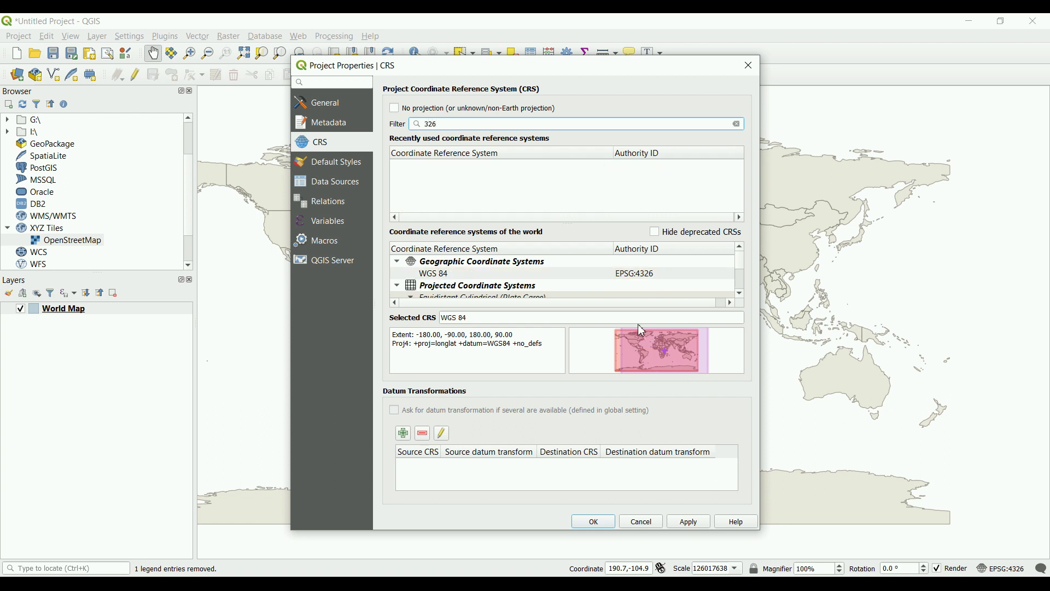
left_click(744, 296)
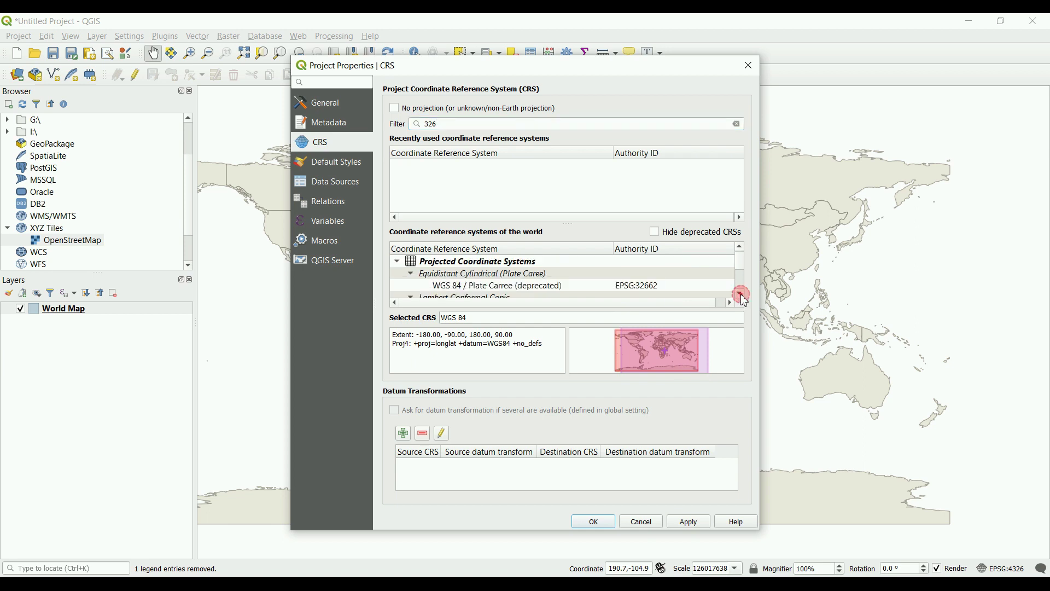
left_click(744, 296)
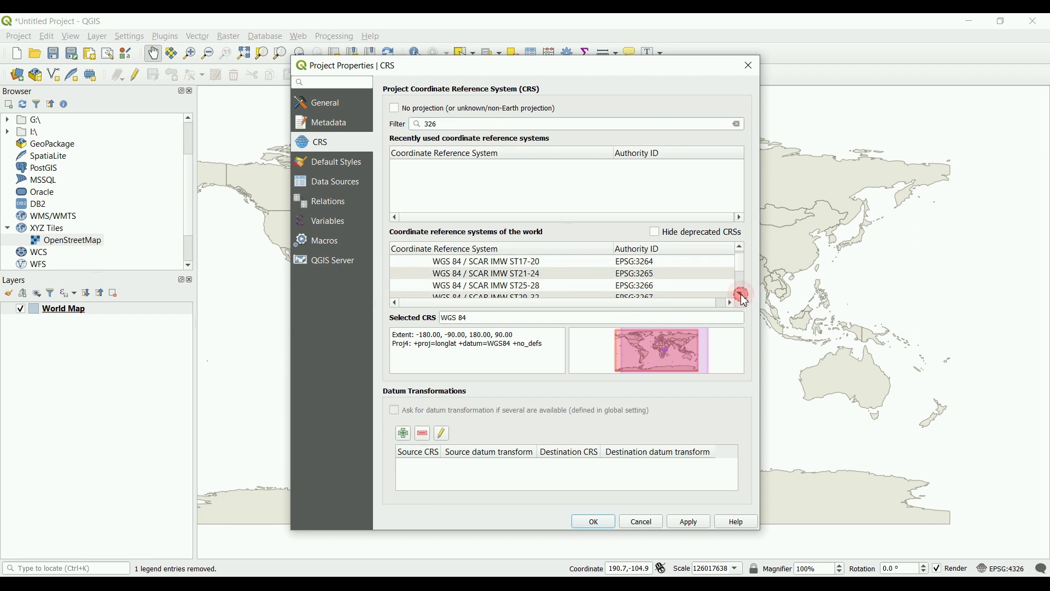
left_click(743, 296)
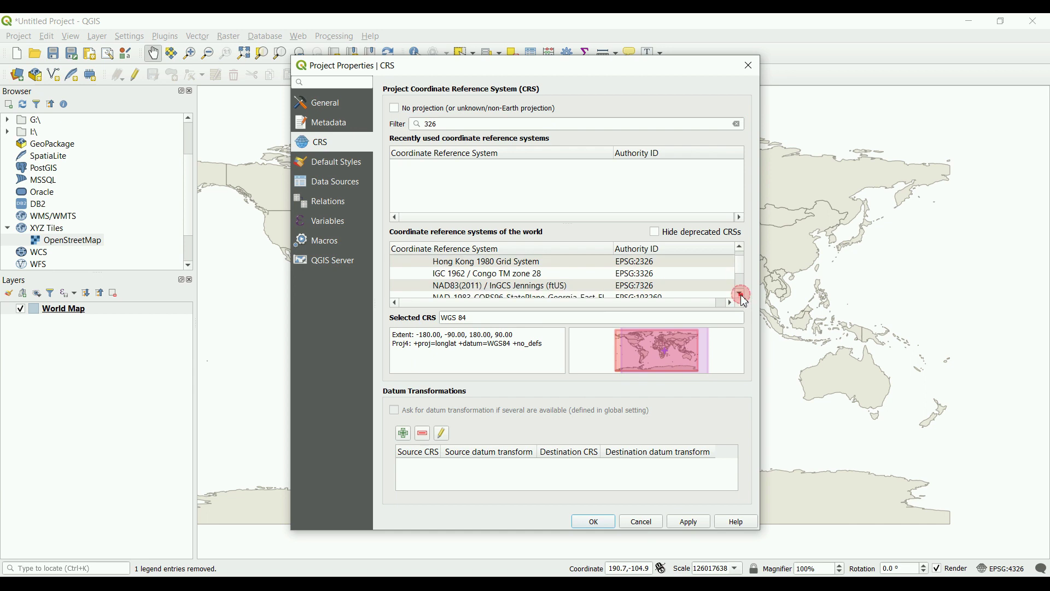
left_click(744, 296)
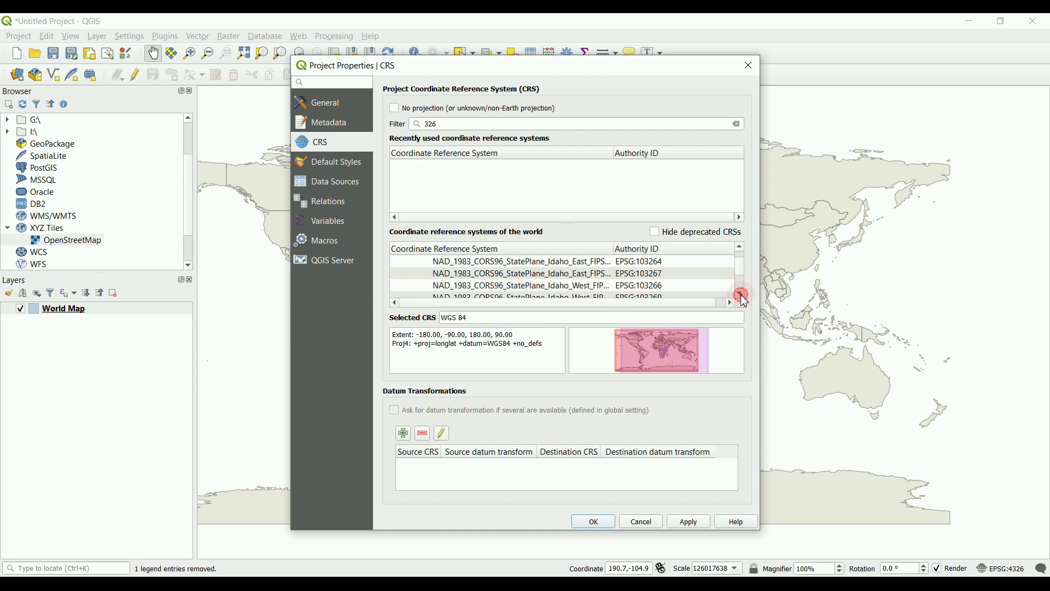
left_click_drag(744, 270, 741, 261)
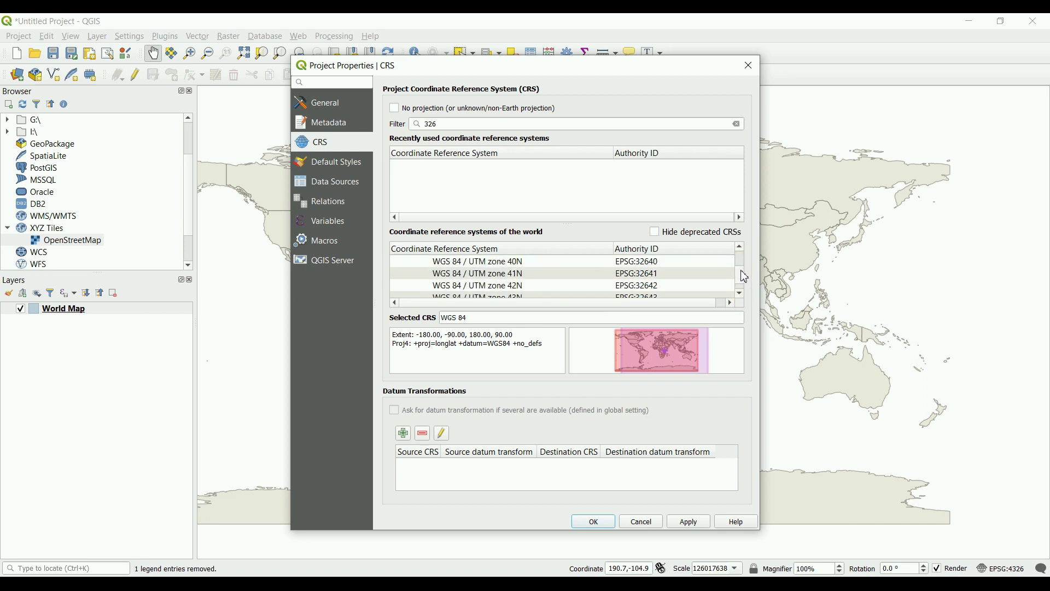
left_click(530, 262)
left_click(530, 273)
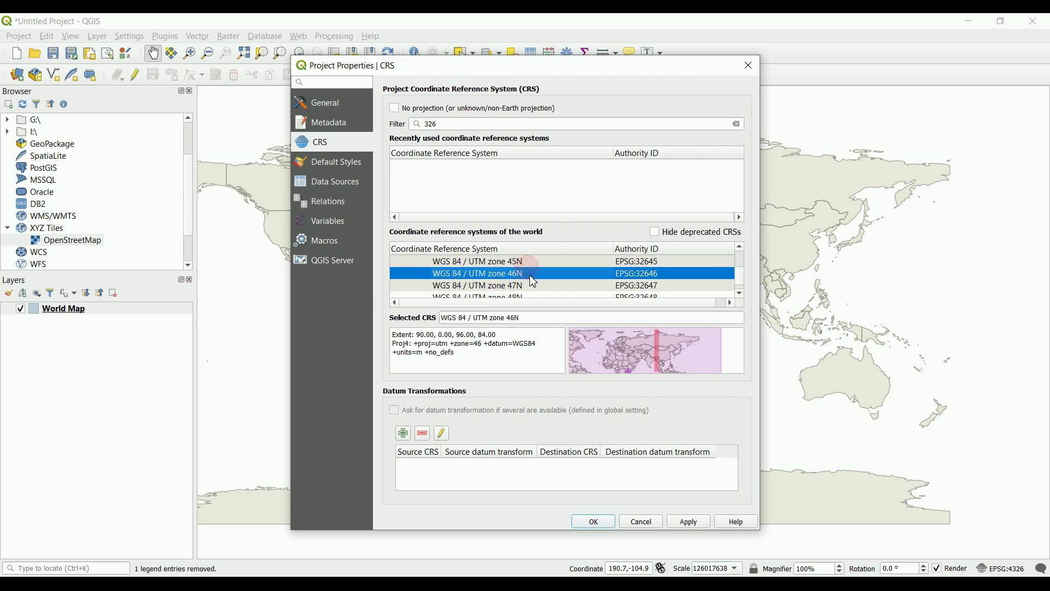
left_click(517, 288)
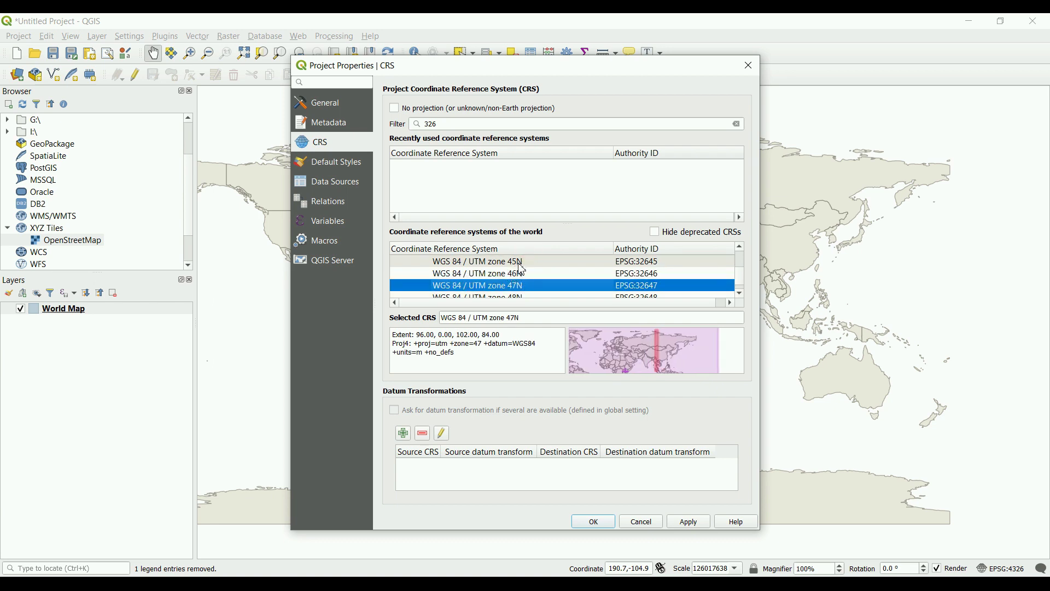
left_click(527, 273)
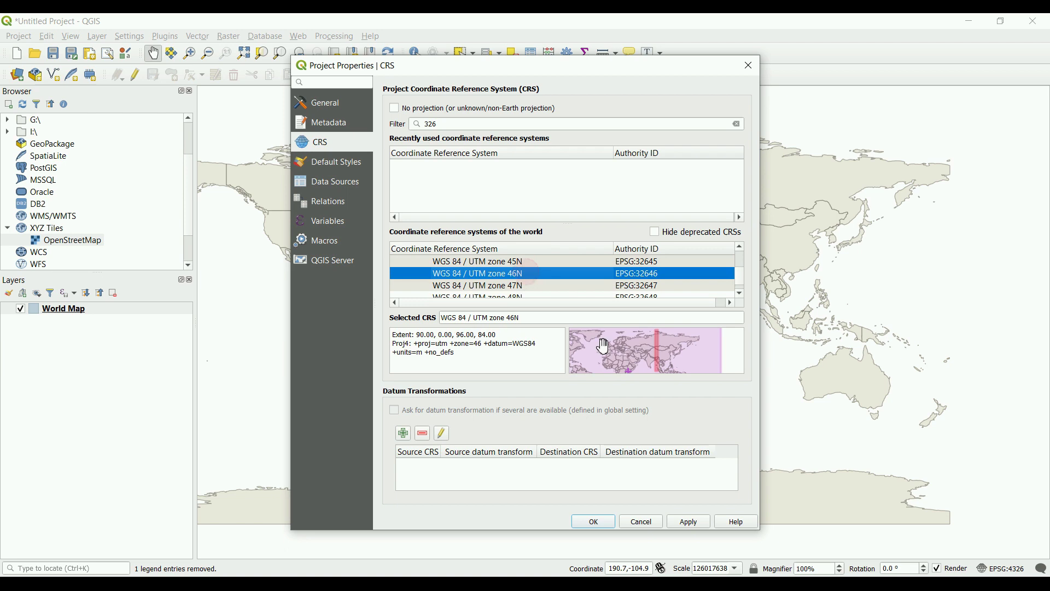
left_click(489, 262)
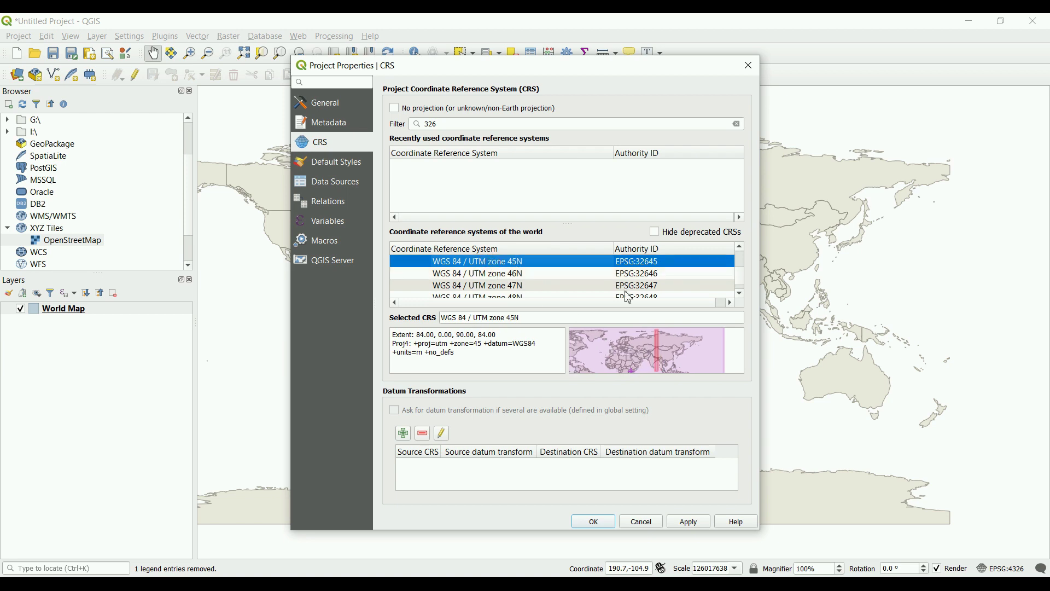
left_click(739, 247)
left_click(514, 263)
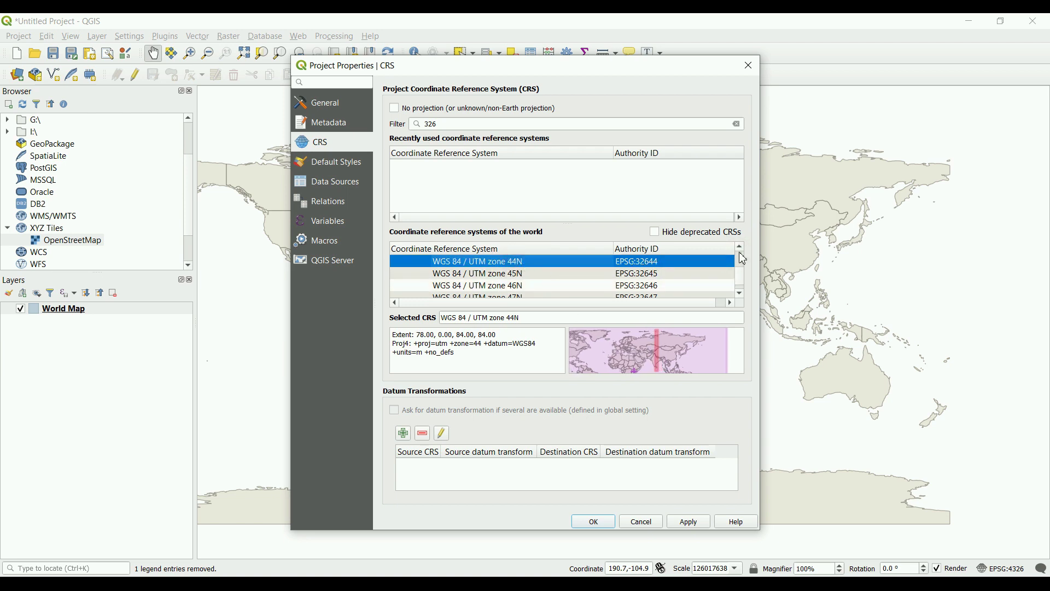
left_click(739, 247)
left_click(523, 262)
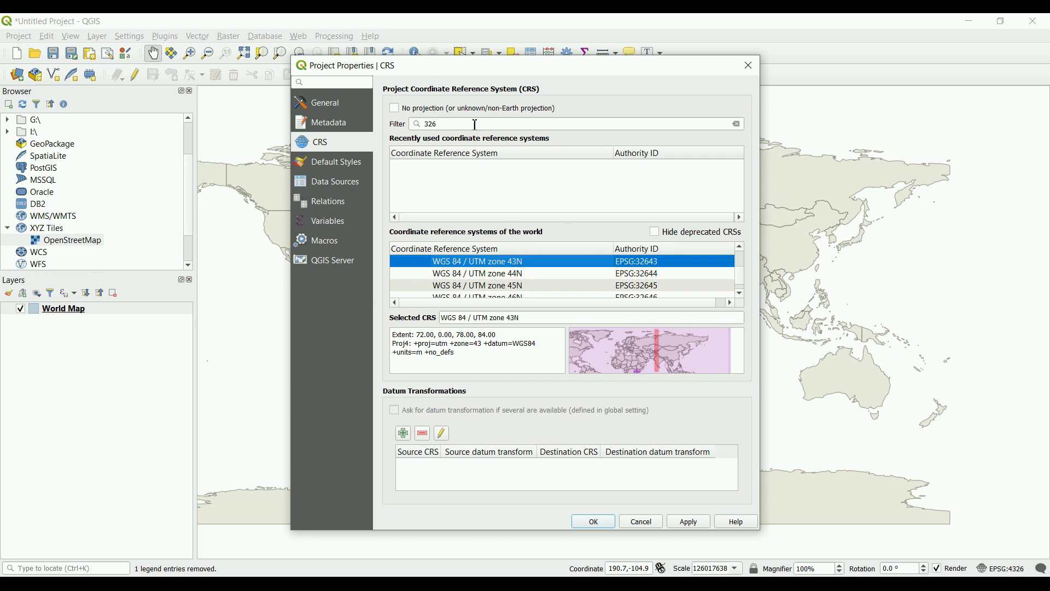
Change the filter to 327, preview south zones 49S–54S and 4S, then cancel keeping EPSG:4326.
left_click_drag(436, 126, 430, 139)
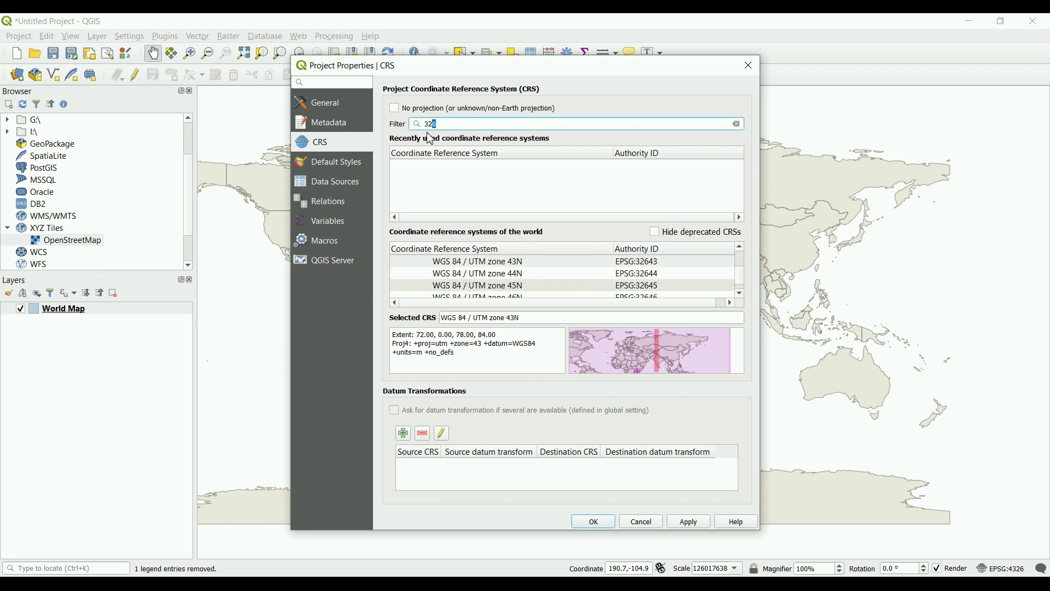
type("7")
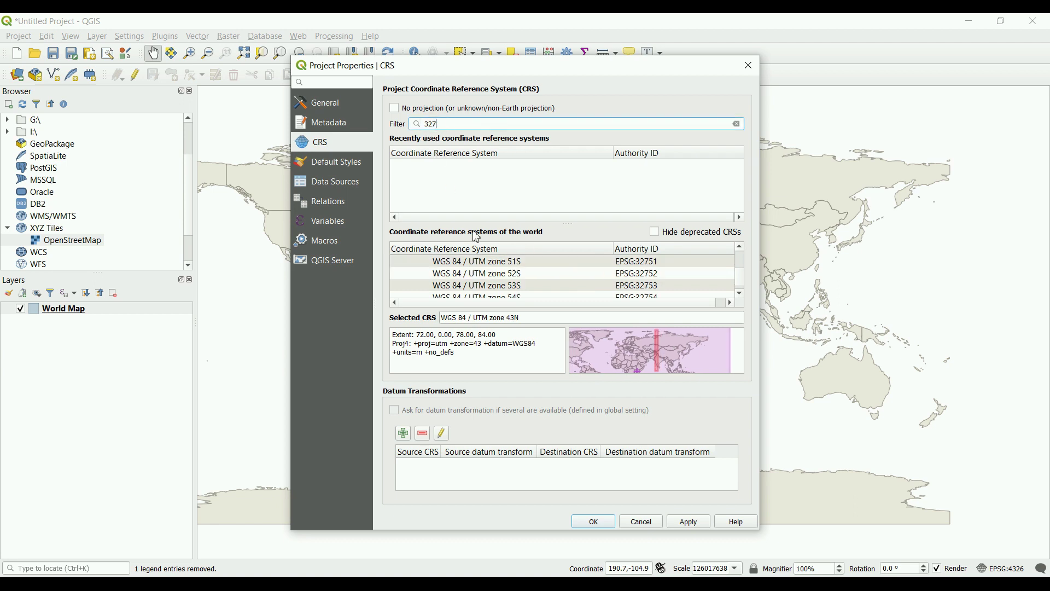
left_click(522, 276)
left_click(512, 287)
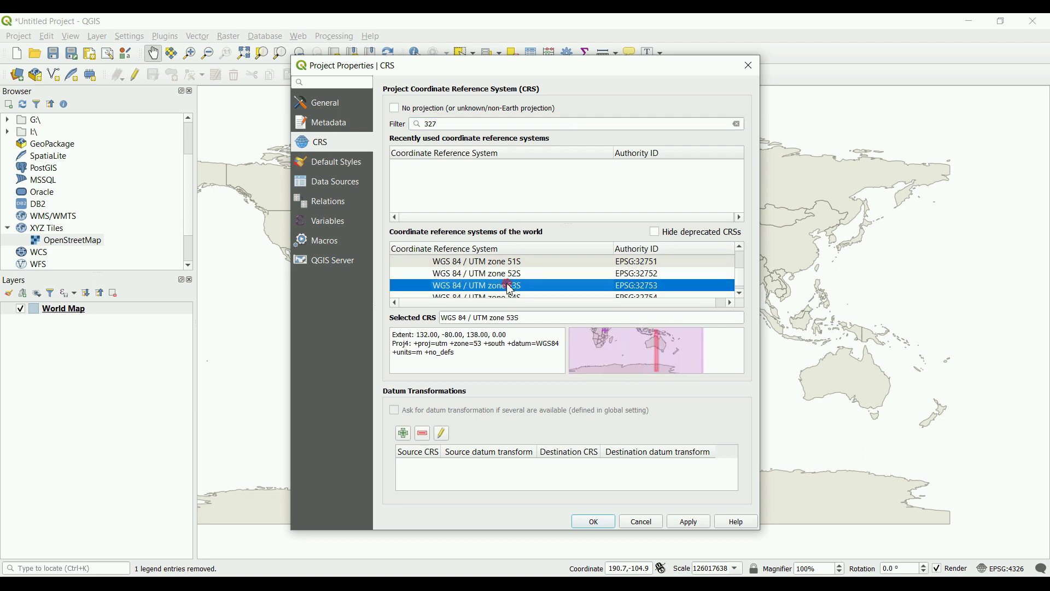
left_click(743, 292)
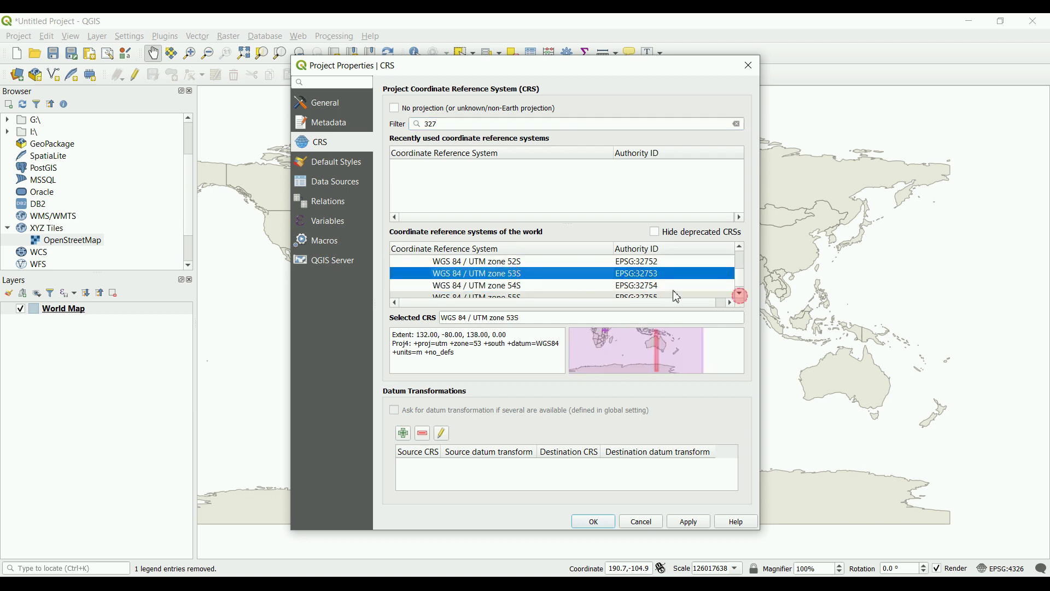
left_click(506, 288)
left_click(503, 264)
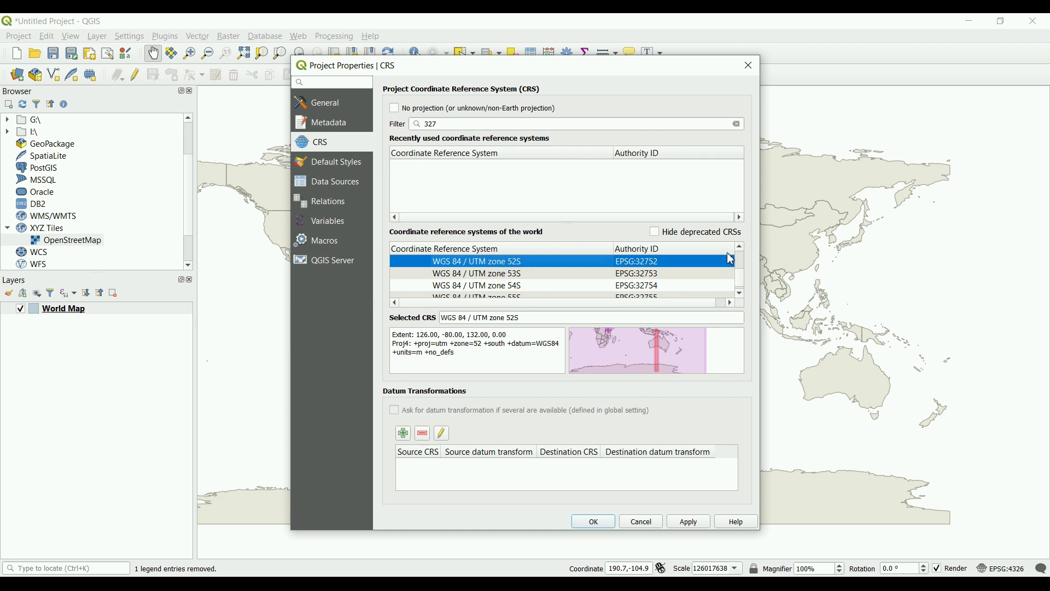
left_click(743, 248)
left_click(540, 263)
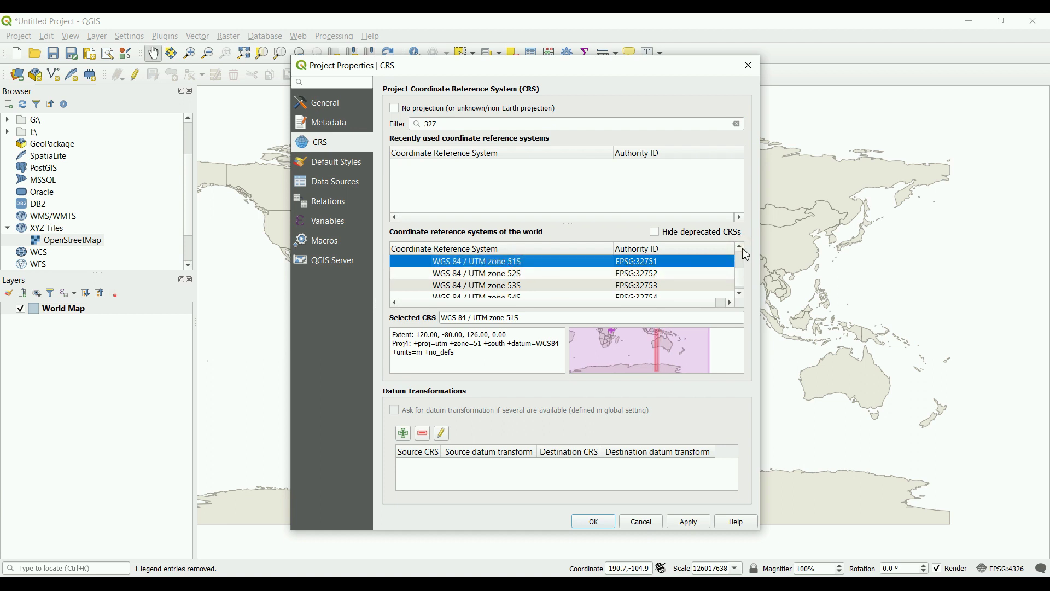
left_click(743, 247)
left_click(526, 262)
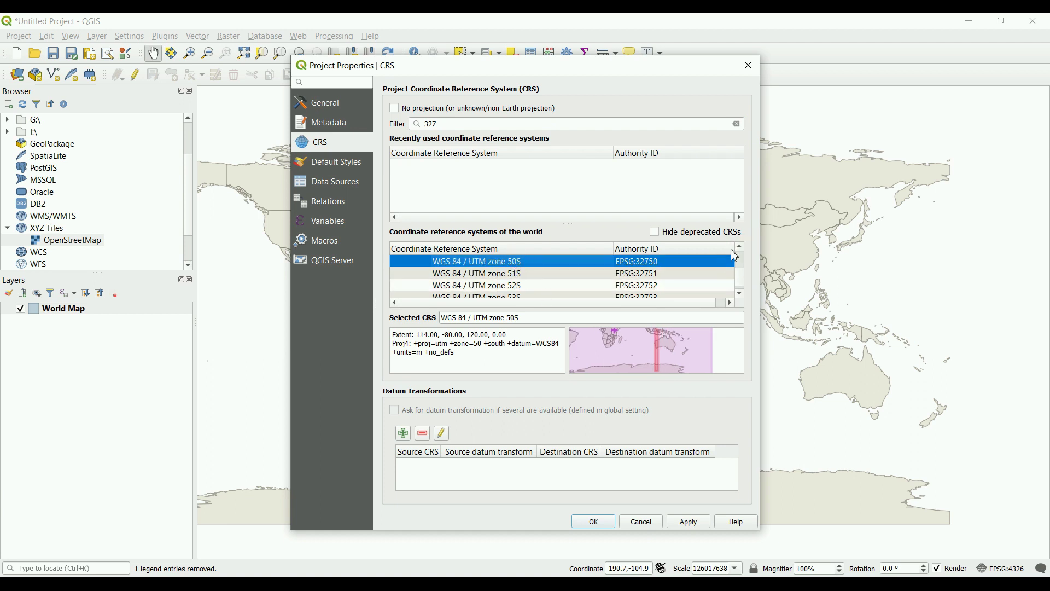
left_click(742, 247)
left_click(504, 262)
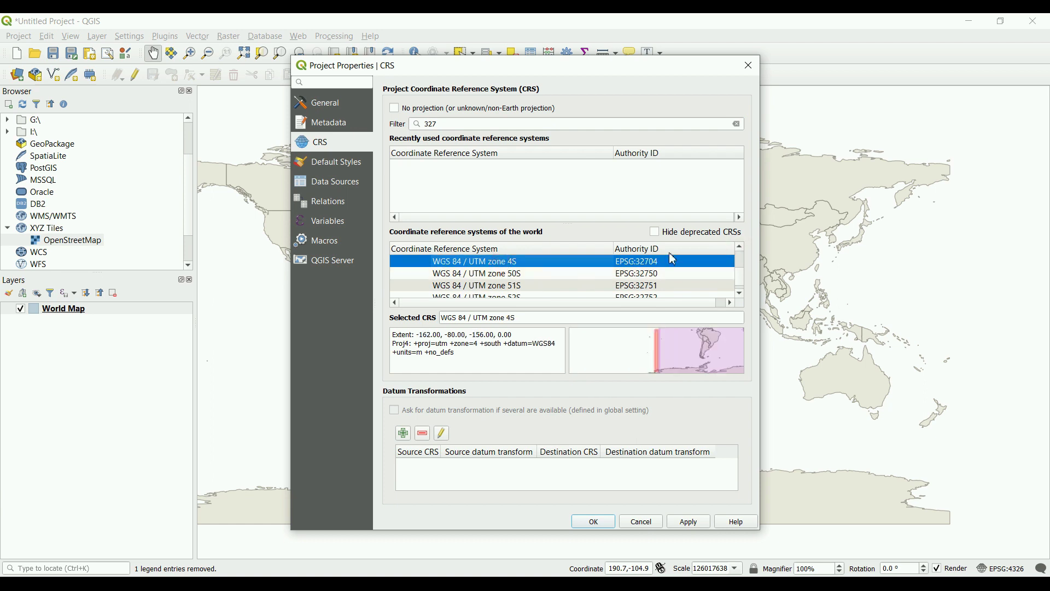
left_click(742, 247)
left_click(514, 262)
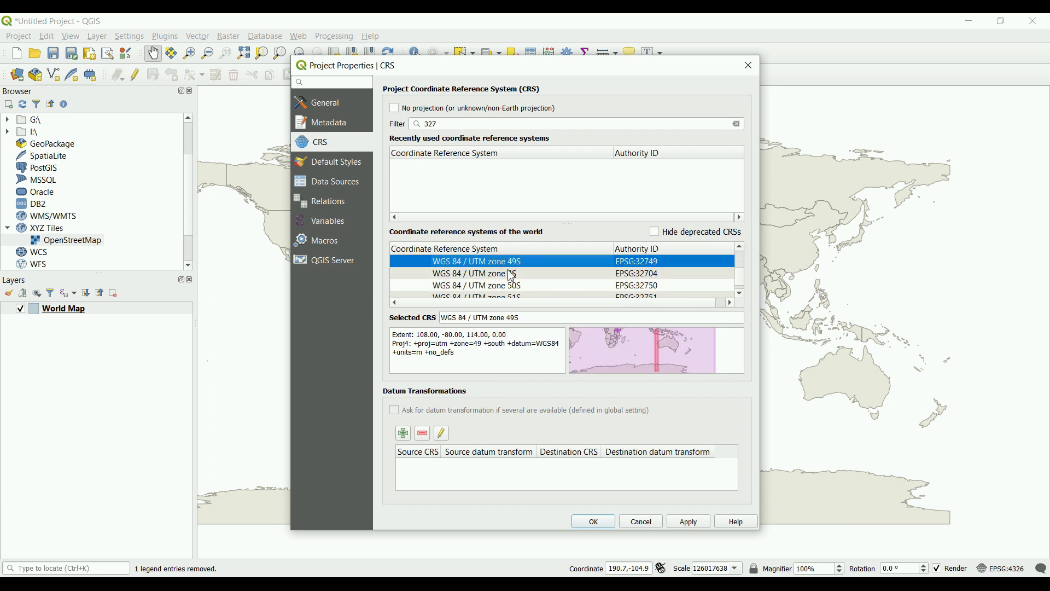
left_click(641, 524)
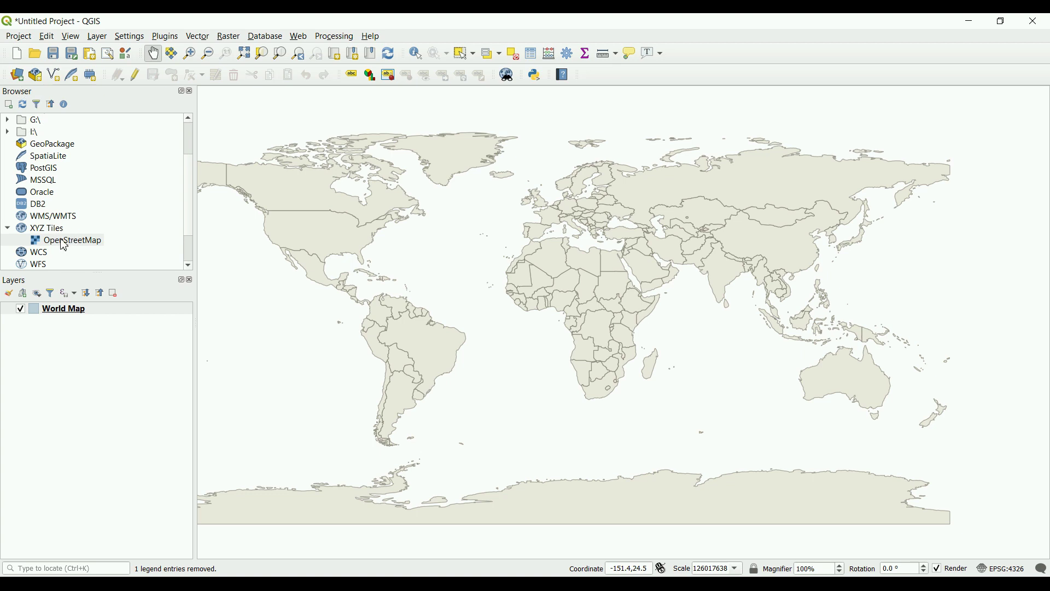
Add the OpenStreetMap XYZ basemap to the Layers panel and zoom the map onto South America.
left_click_drag(64, 246, 36, 301)
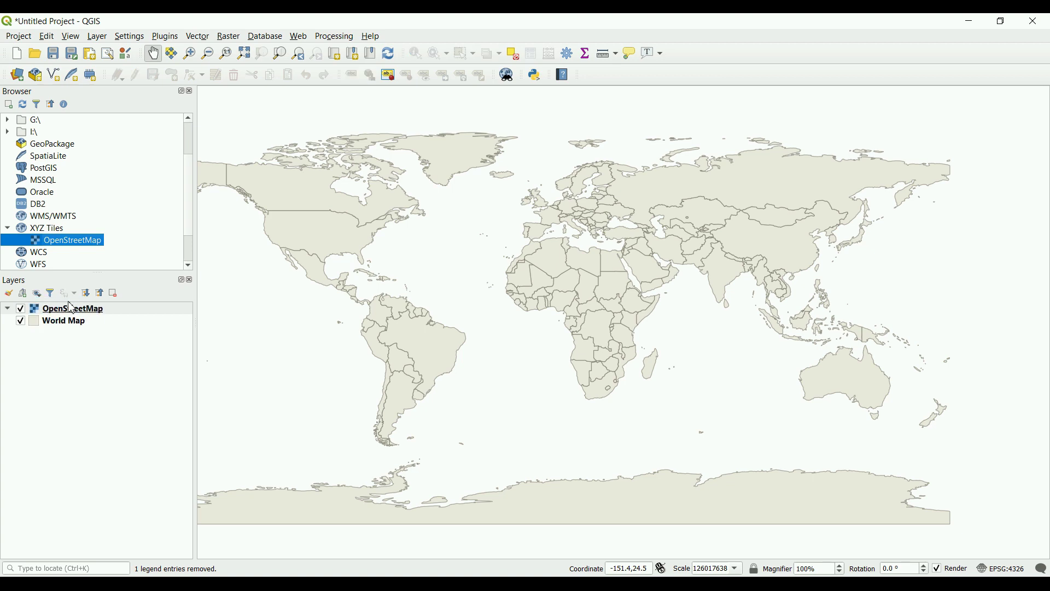
scroll(403, 356, "up", 2)
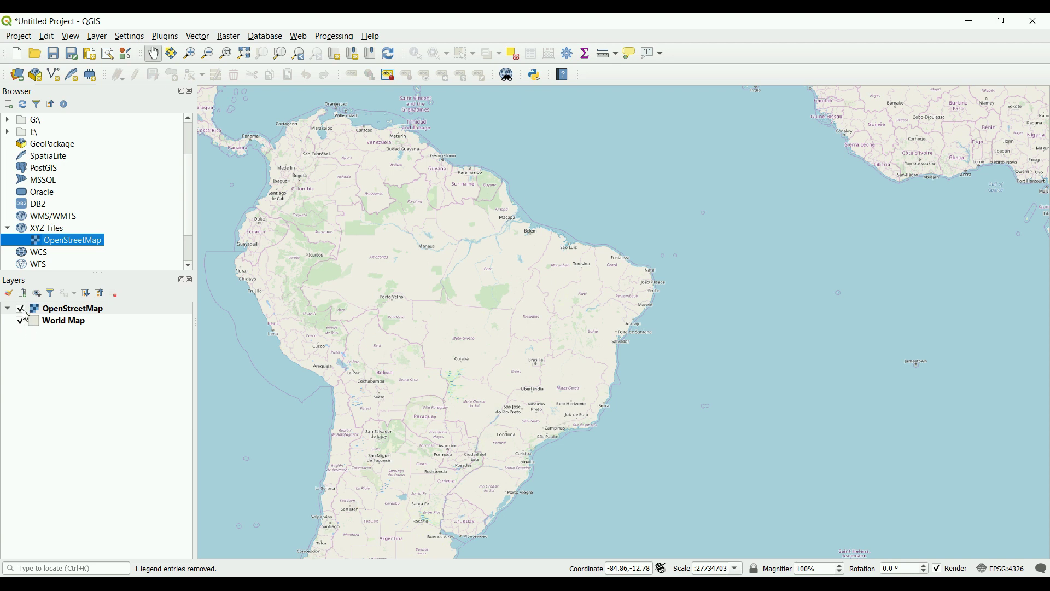
left_click_drag(25, 316, 44, 328)
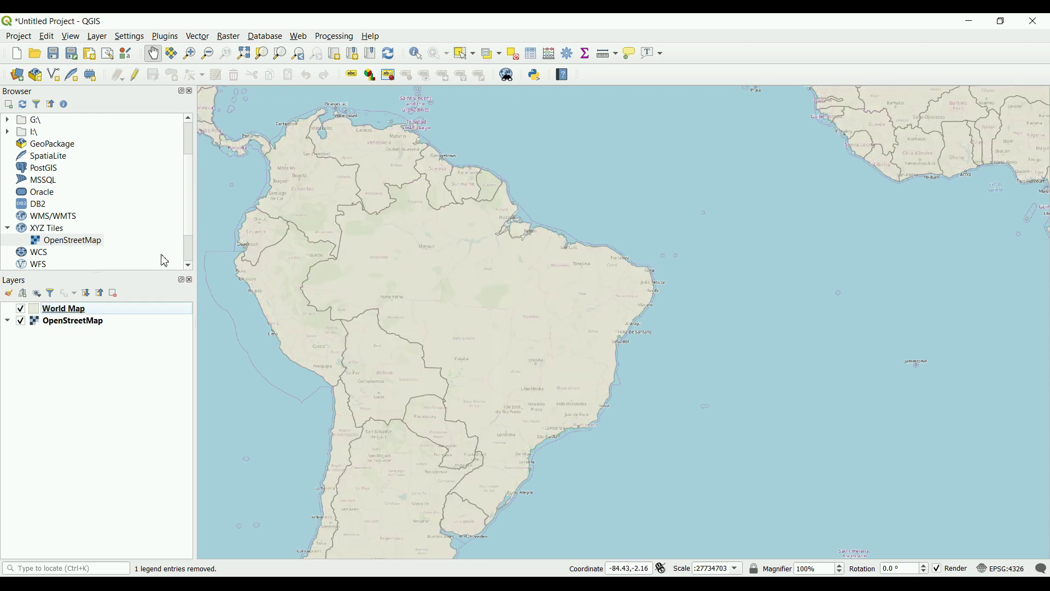
left_click(22, 311)
left_click(22, 310)
left_click(21, 322)
left_click(21, 310)
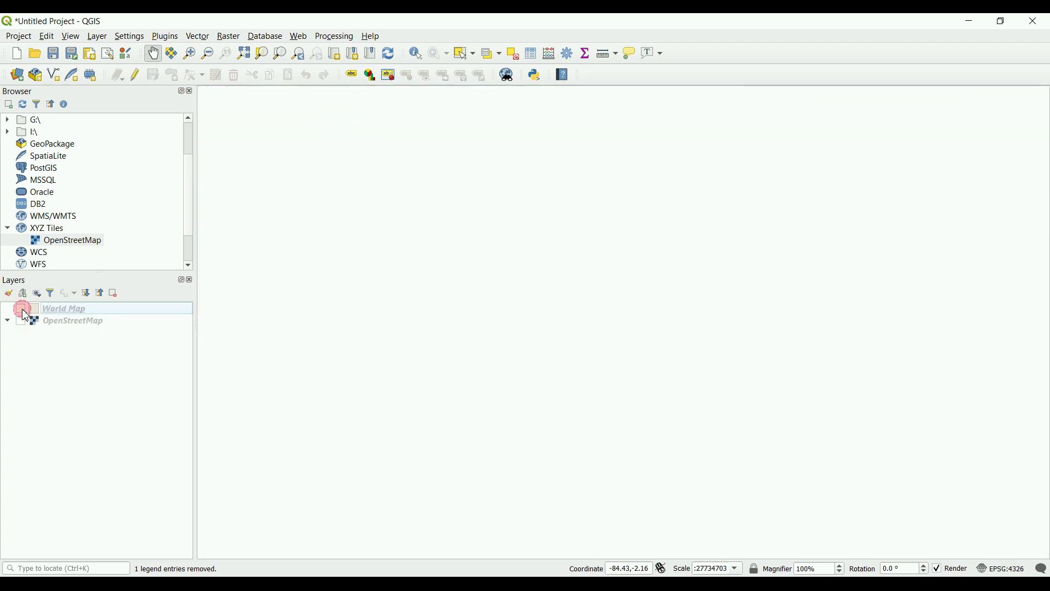
left_click(21, 310)
left_click(22, 322)
left_click_drag(52, 323, 45, 304)
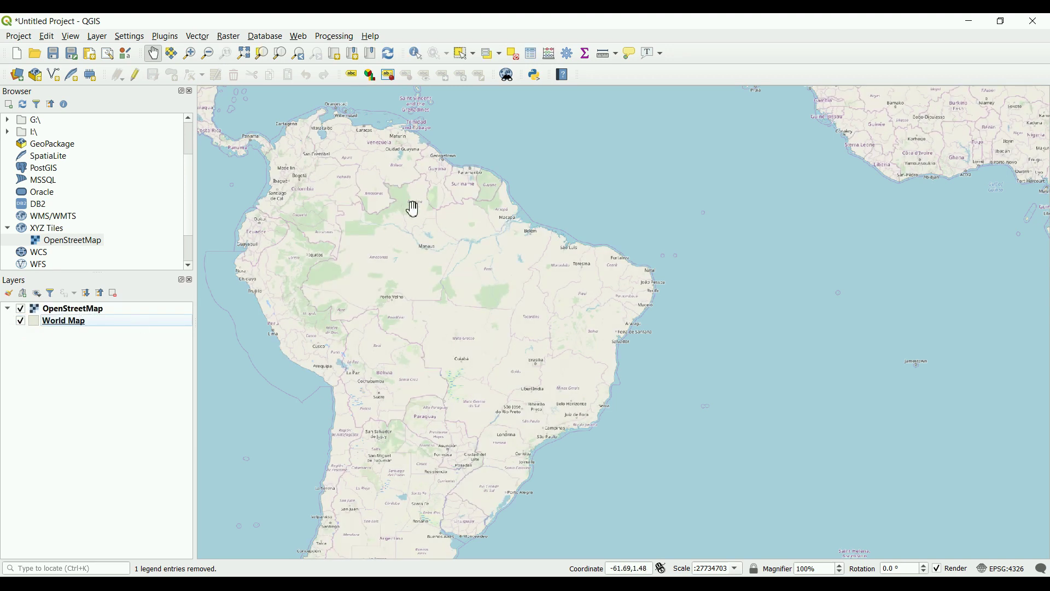
left_click(19, 38)
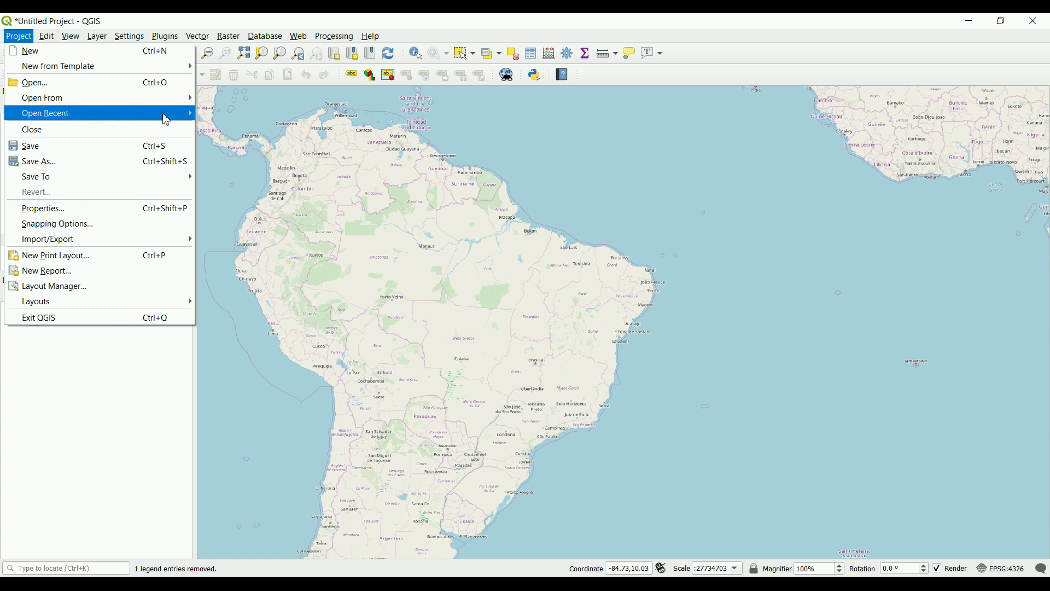
left_click(79, 374)
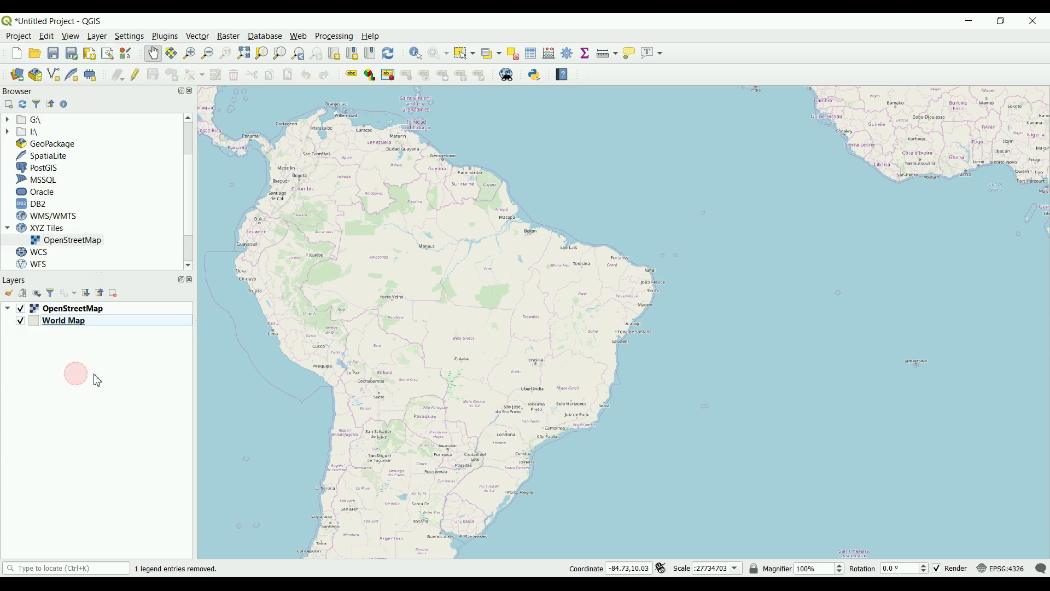